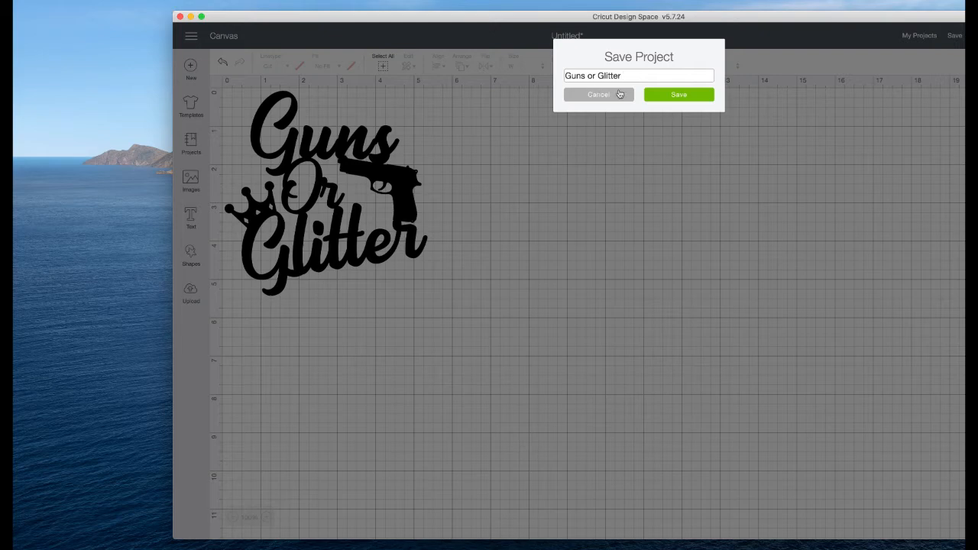
- Save the current project under the name Guns or Glitter
click(679, 95)
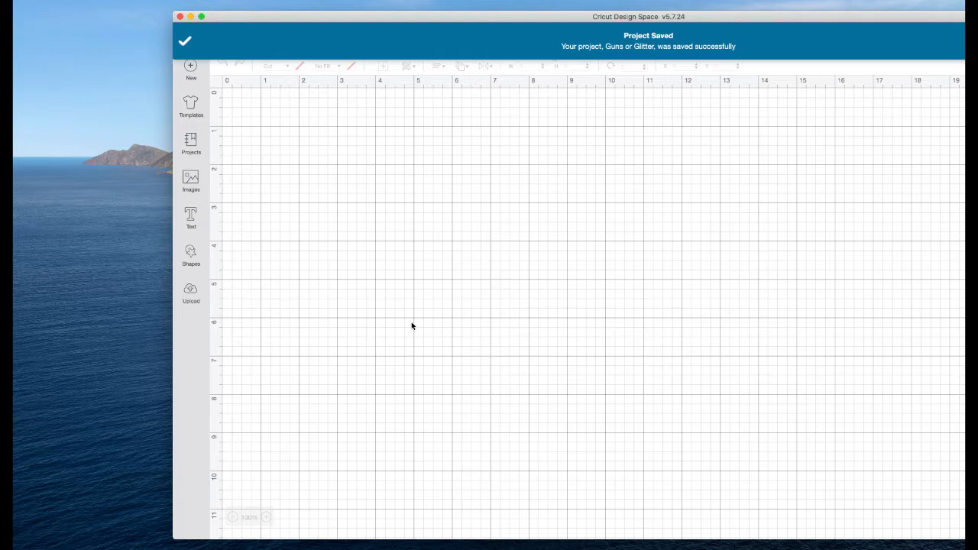
- Start an image upload and load Logo-Black2.svg from the SummersMade Logo folder
click(191, 294)
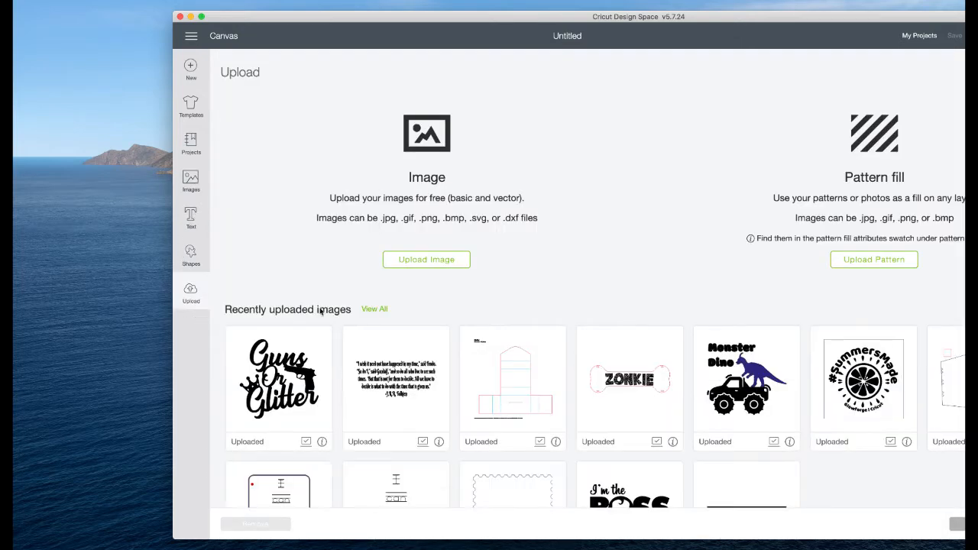
click(441, 263)
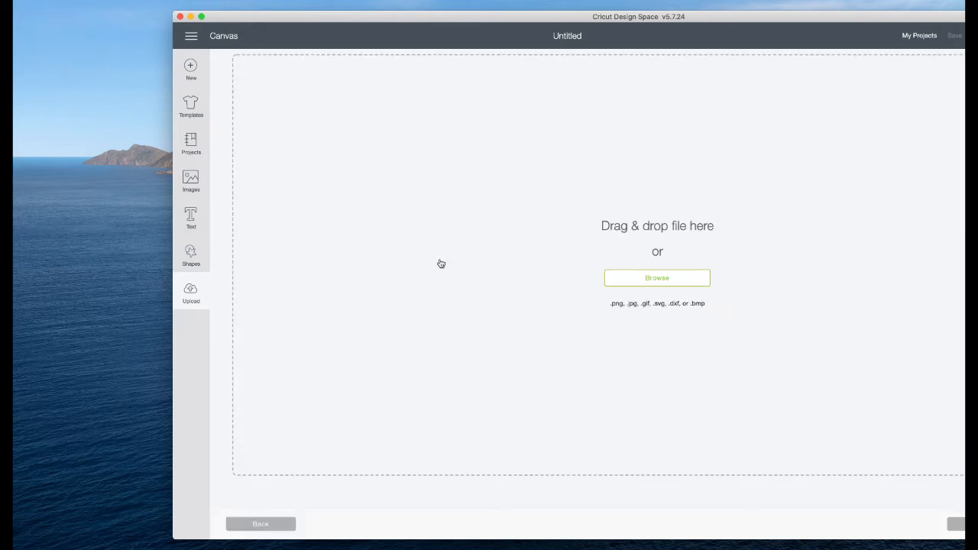
click(660, 279)
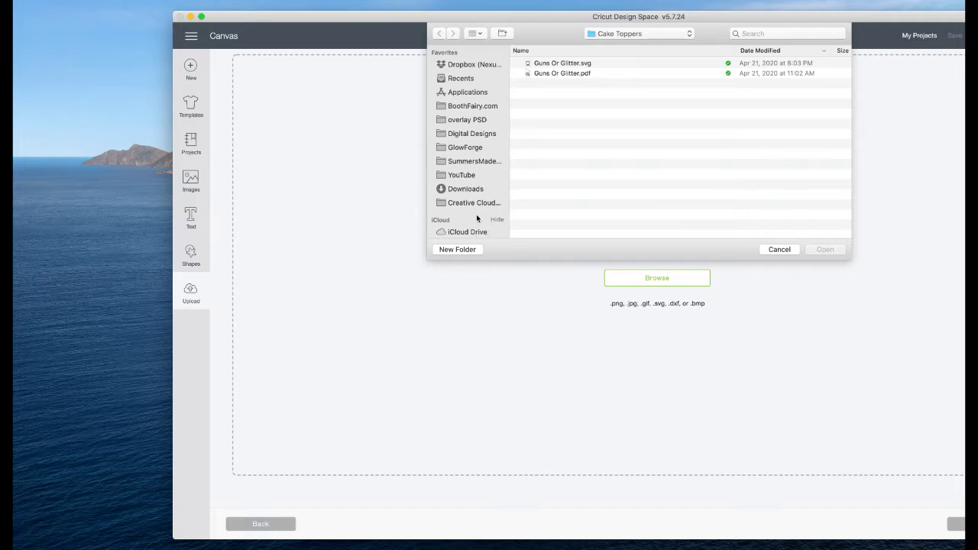
click(469, 162)
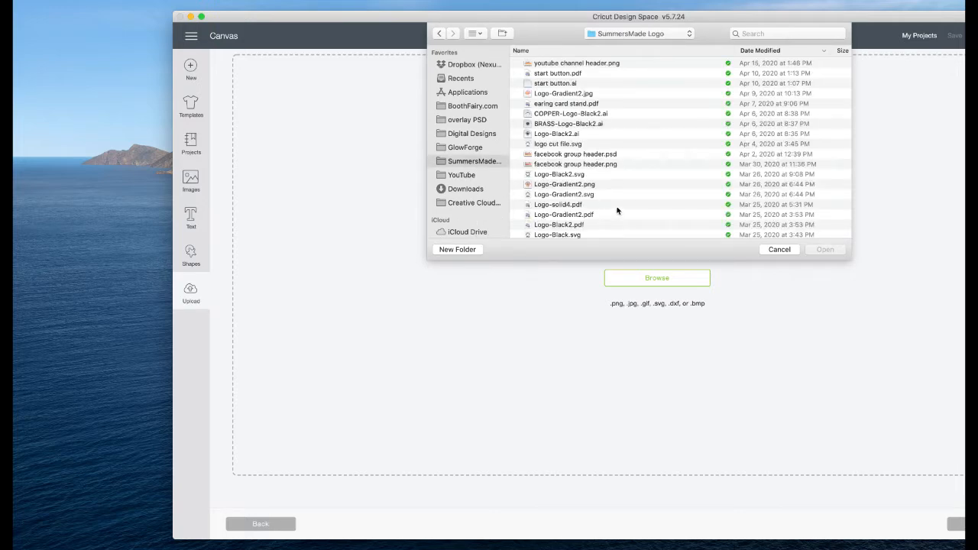
scroll(615, 211, down, 2)
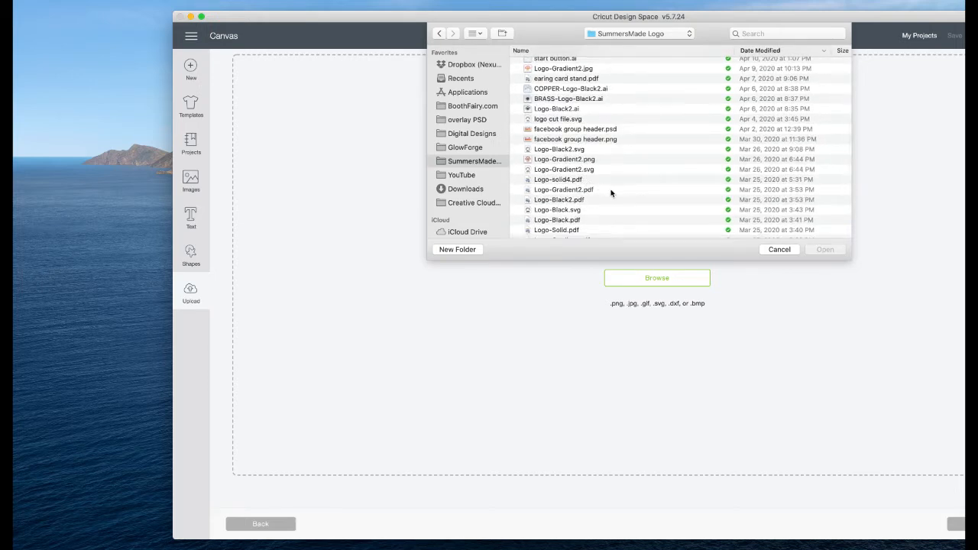
scroll(601, 204, down, 2)
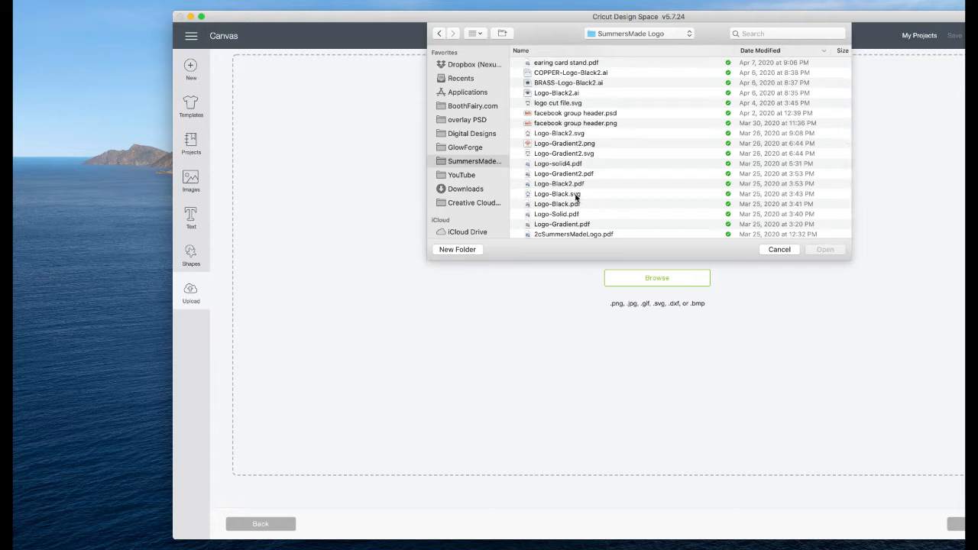
click(576, 197)
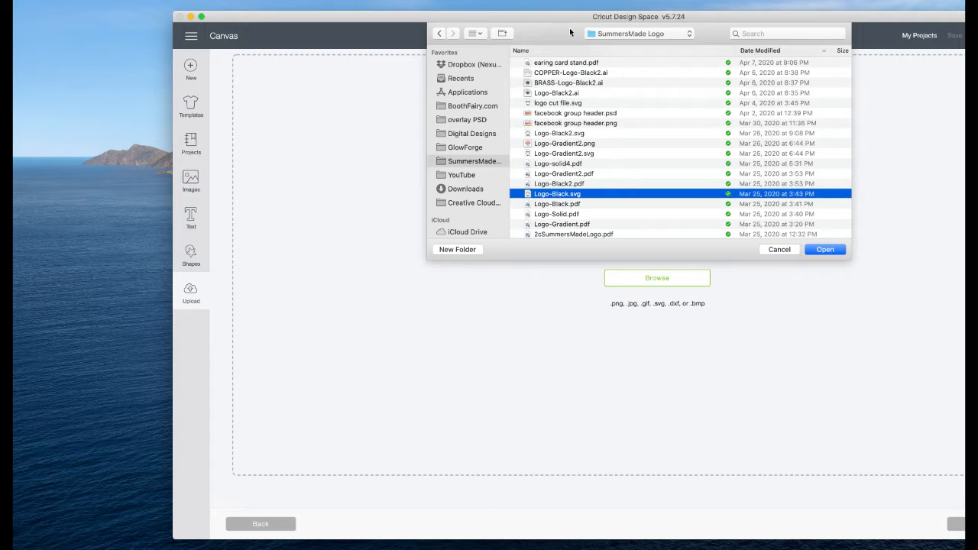
click(561, 133)
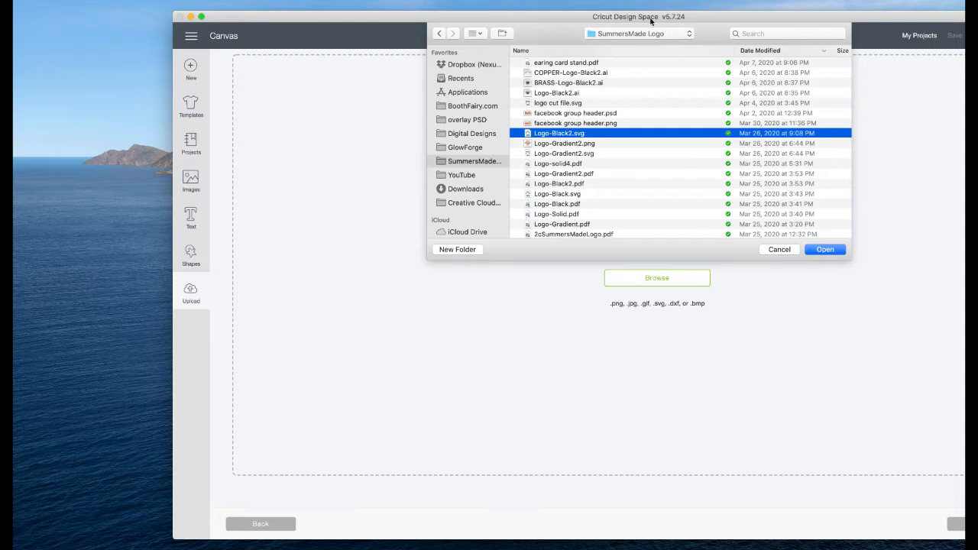
drag(650, 20, 594, 21)
click(762, 252)
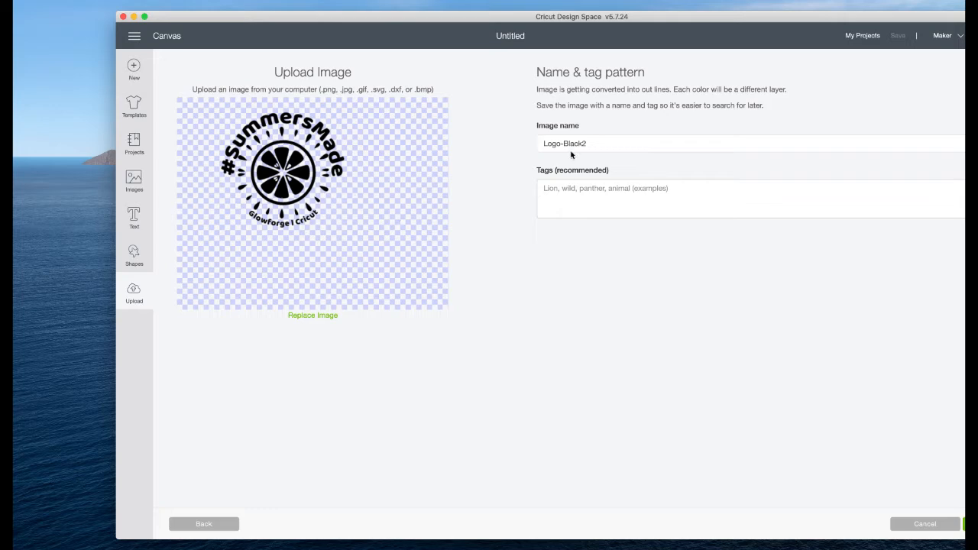
- Name the uploaded image SummersMade Black Logo and save it to the image library
triple_click(595, 144)
text(SummersMade Black Logo)
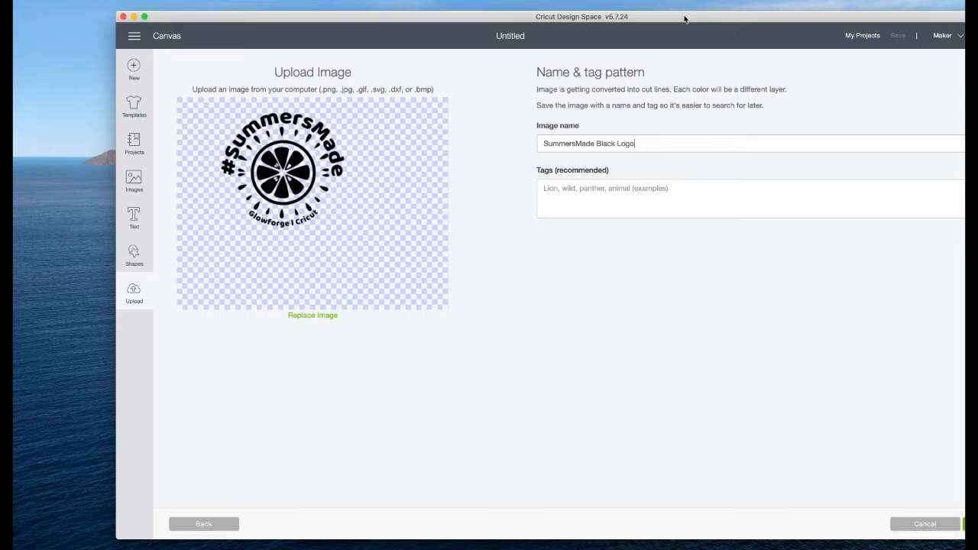
drag(685, 19, 639, 18)
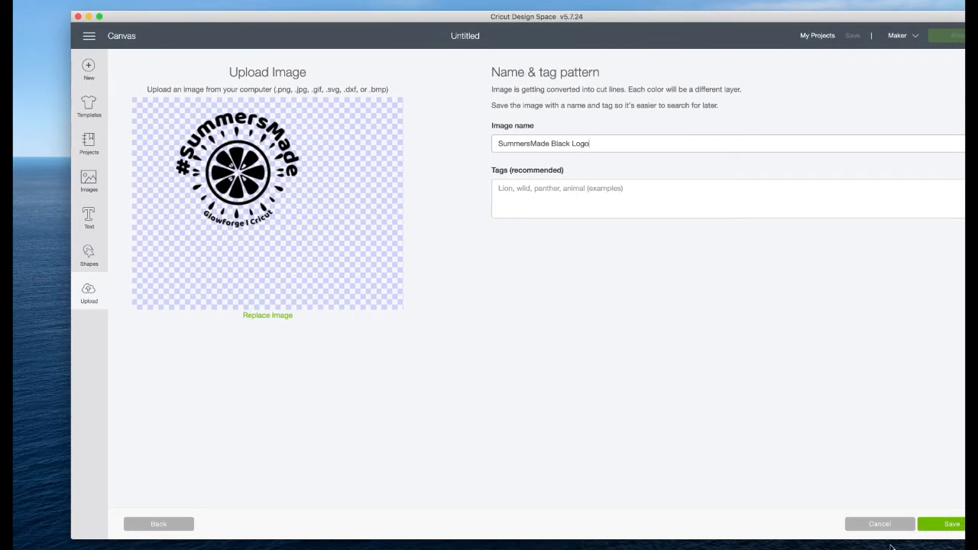
click(941, 526)
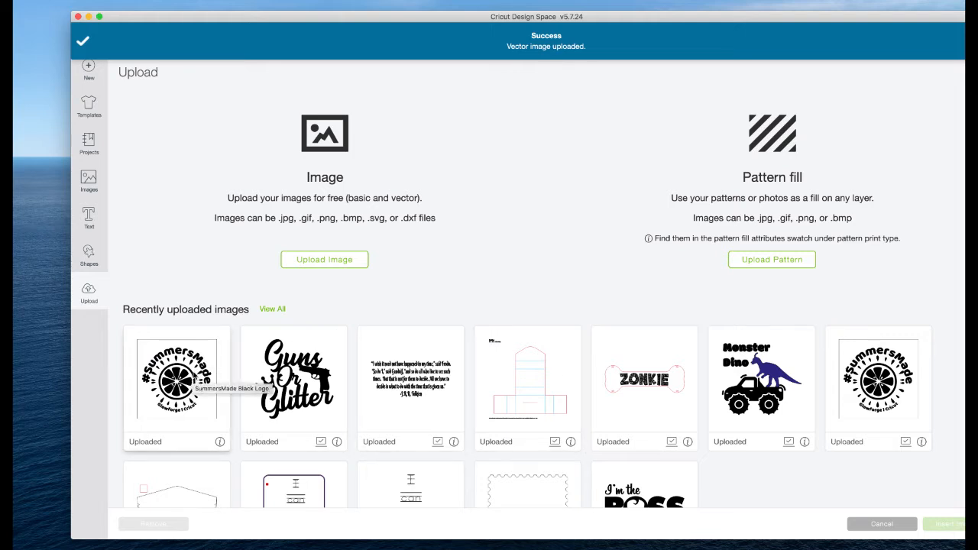
- Insert the newly uploaded SummersMade Black Logo image onto the canvas
click(194, 374)
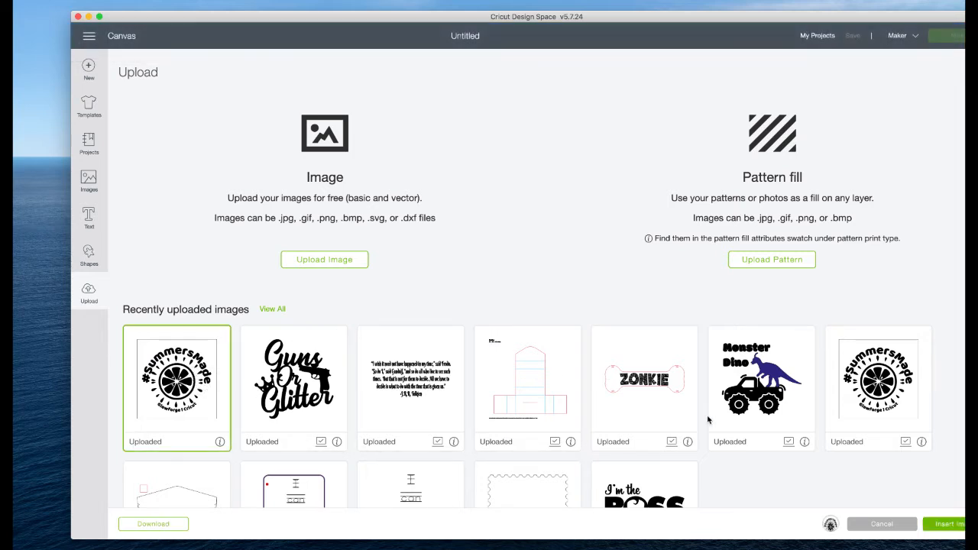
click(942, 524)
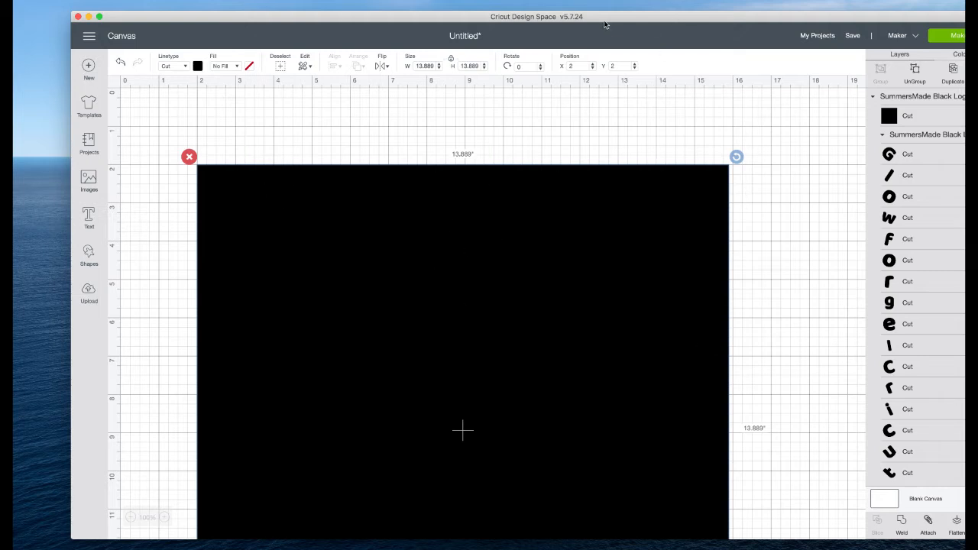
drag(603, 16, 716, 16)
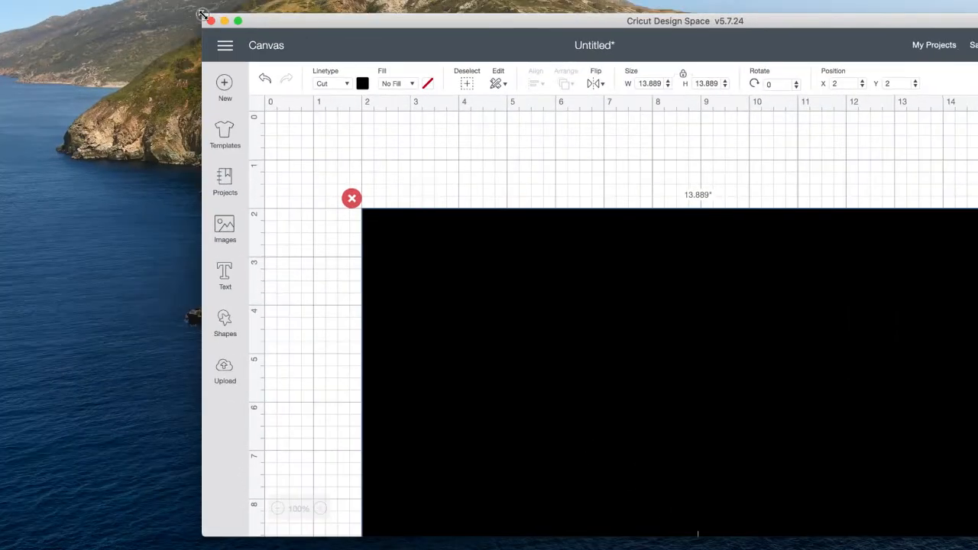
drag(236, 19, 76, 26)
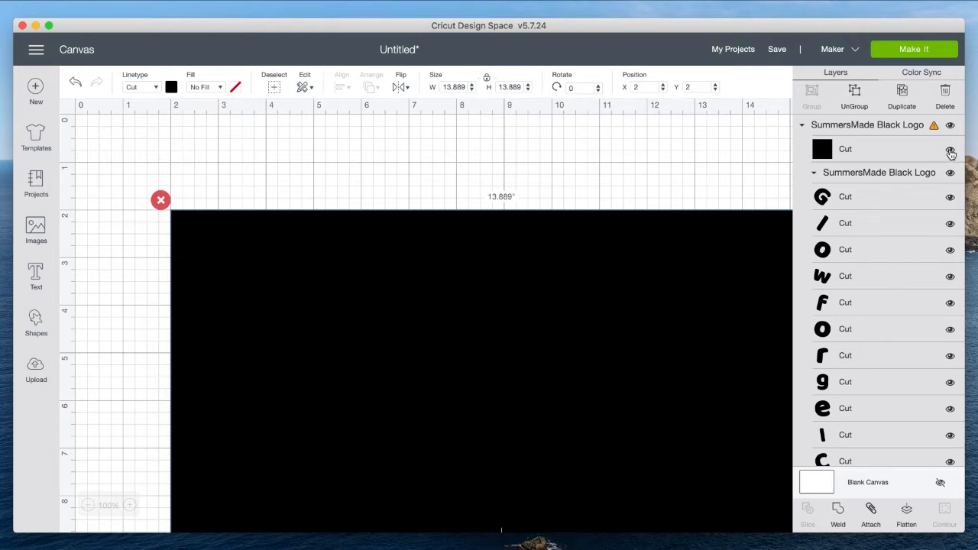
- Hide the solid black square layer covering the logo and delete it from the design
click(949, 151)
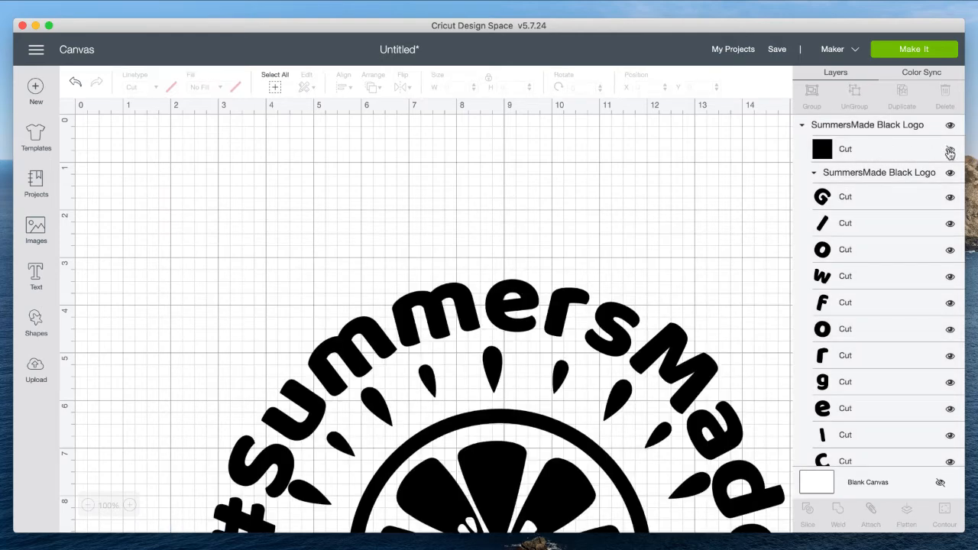
click(949, 150)
click(950, 151)
click(840, 155)
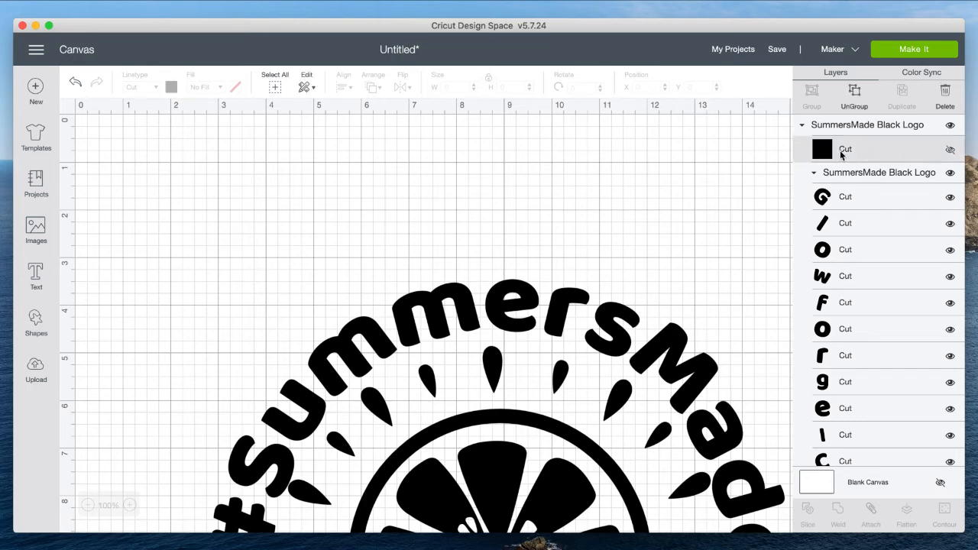
key(Delete)
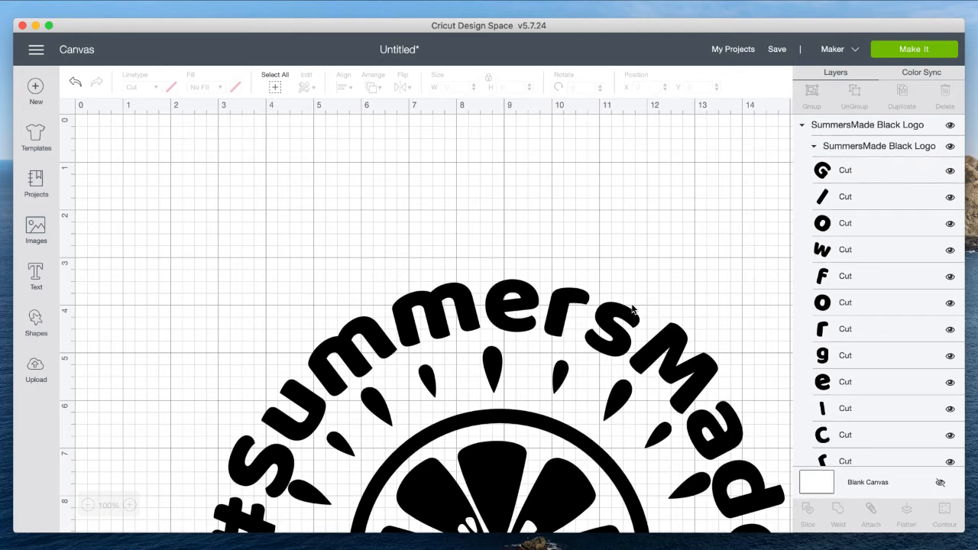
- Move the whole logo to the canvas origin corner and scale it down to about 7.9 by 7.4 inches
scroll(632, 307, down, 5)
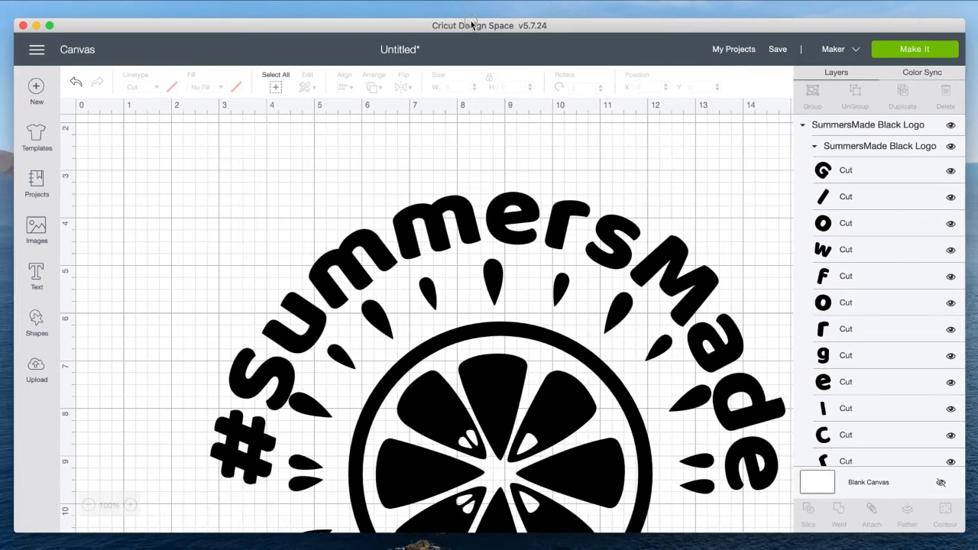
click(88, 505)
click(88, 505)
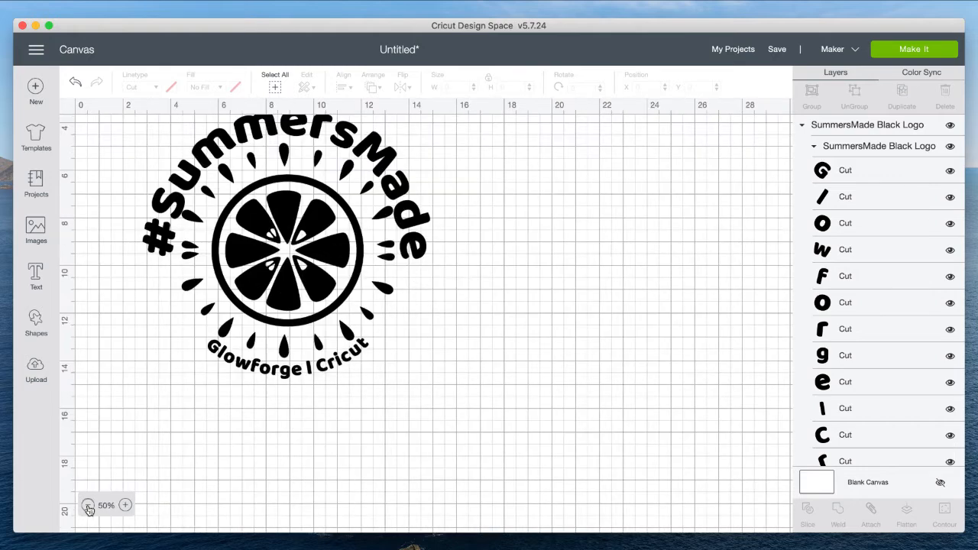
click(88, 504)
scroll(257, 385, up, 3)
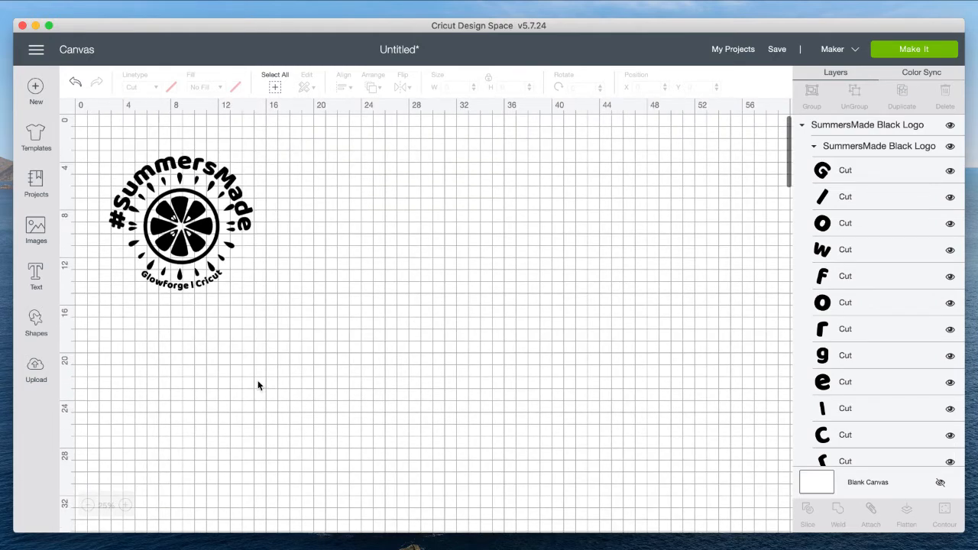
click(124, 505)
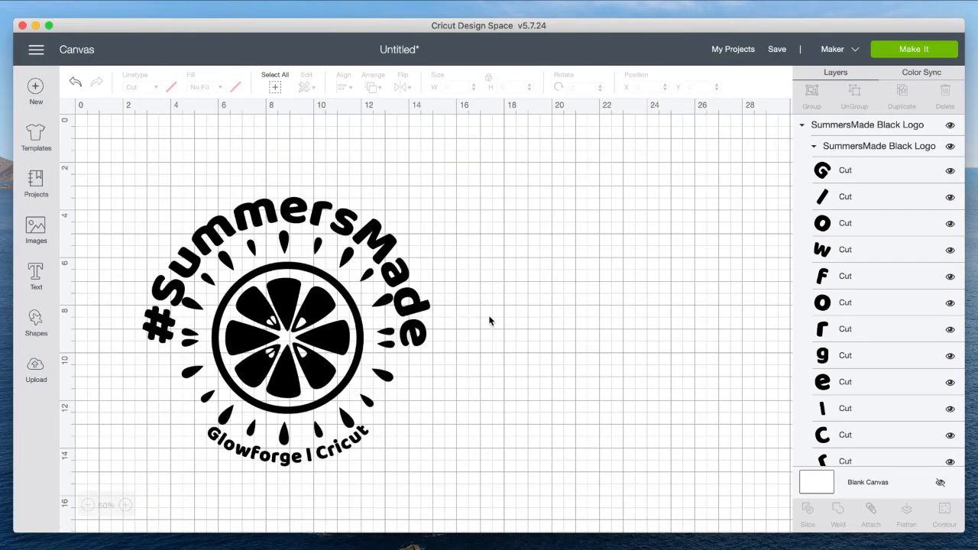
key(super+a)
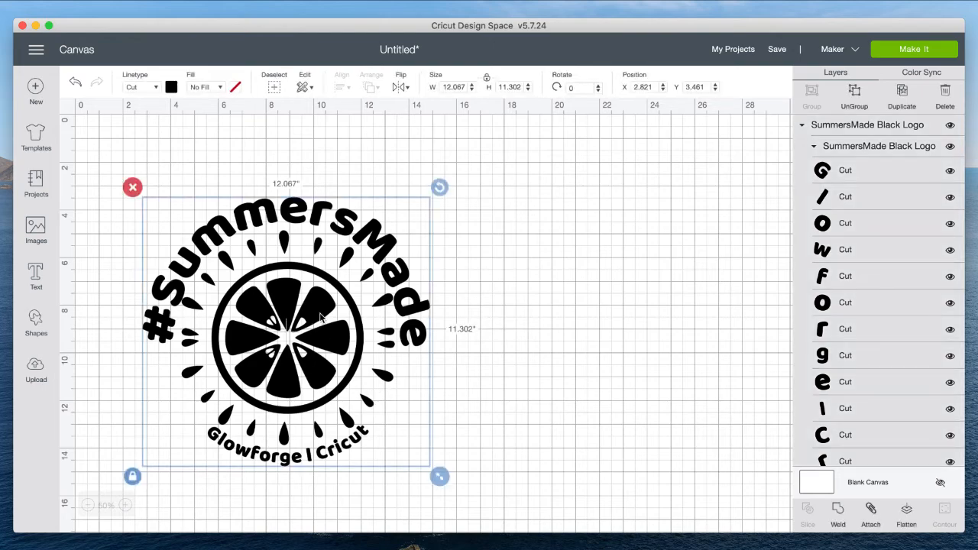
drag(319, 314, 255, 234)
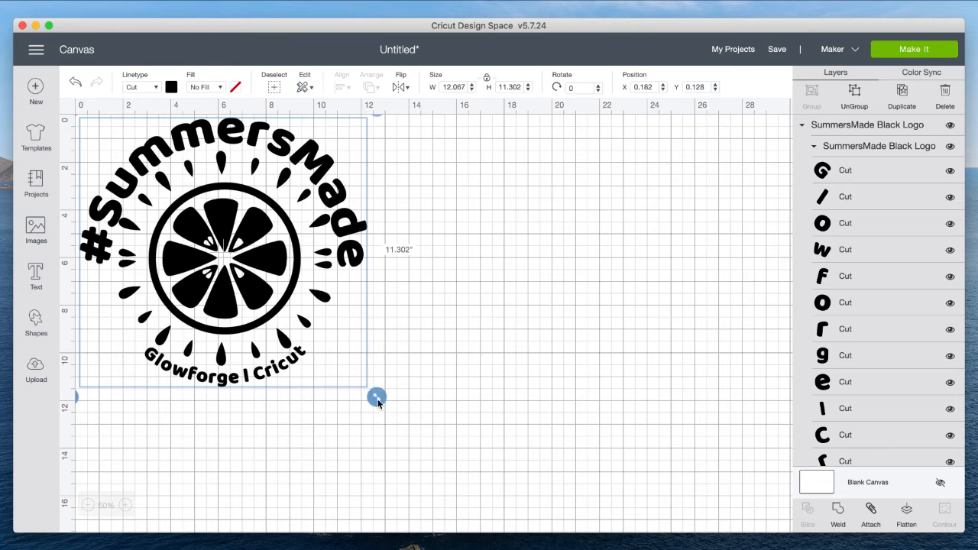
drag(378, 402, 279, 339)
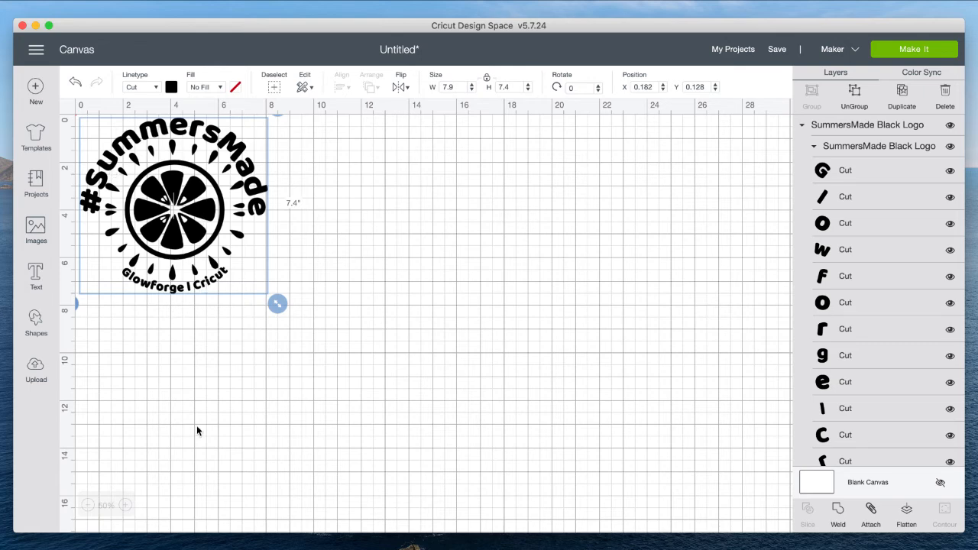
click(126, 505)
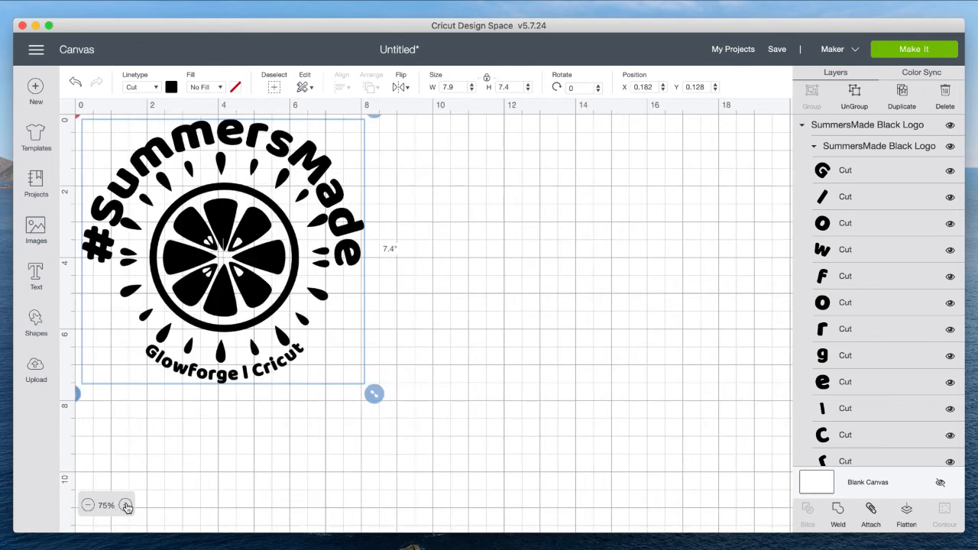
click(126, 506)
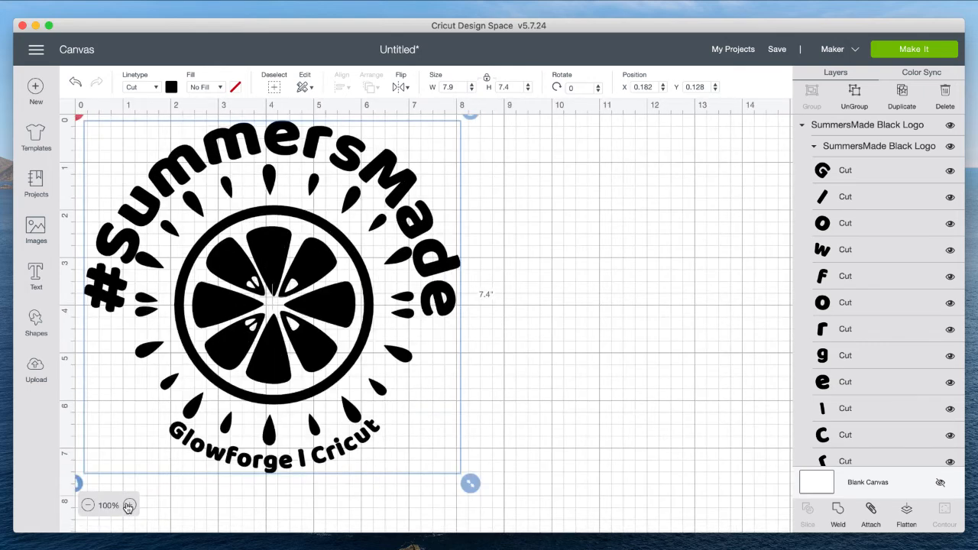
click(534, 347)
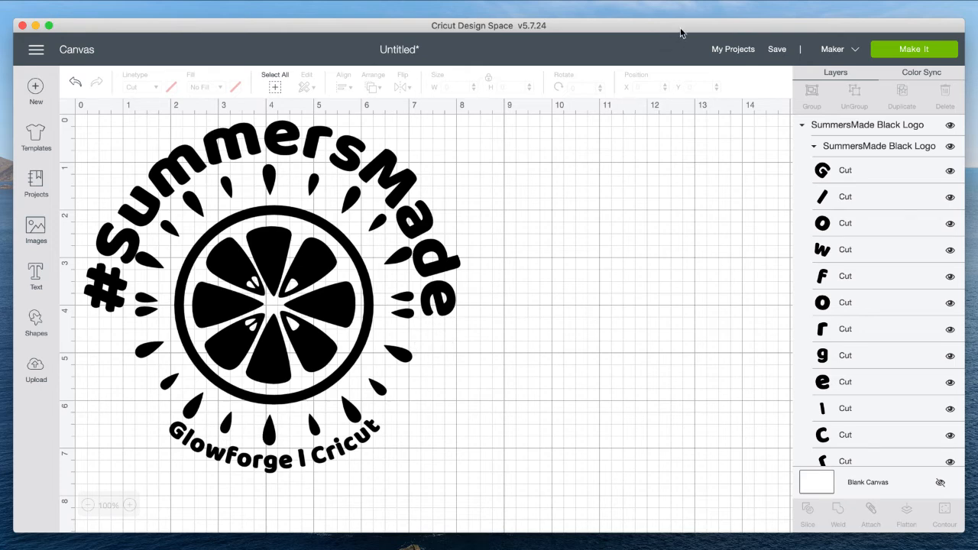
- Preview how the unattached logo pieces are arranged on the cutting mat, then return to the canvas
click(913, 52)
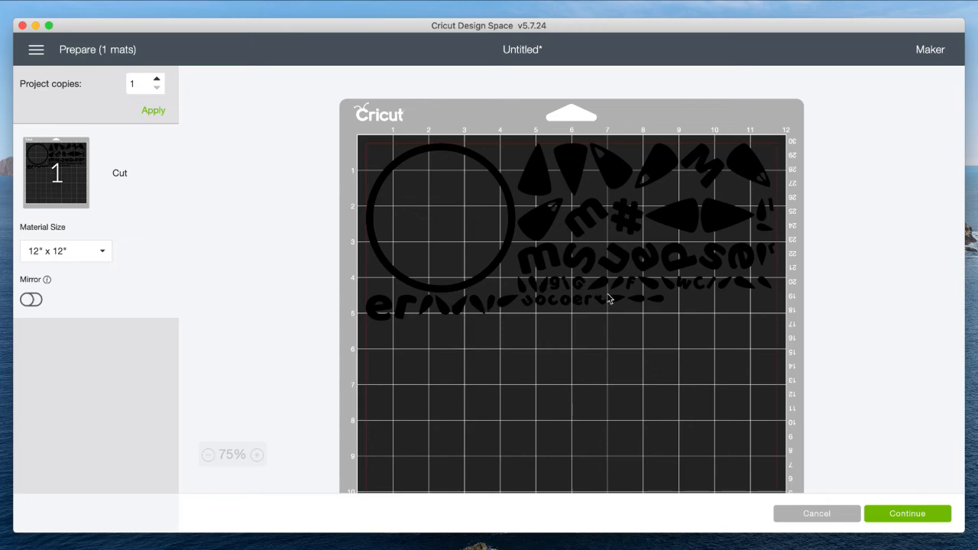
click(800, 519)
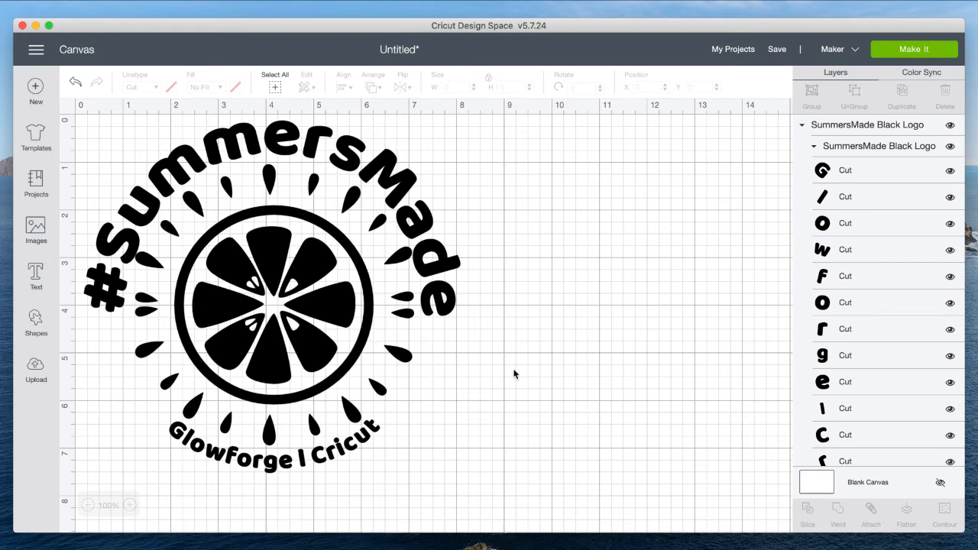
- Attach all the logo pieces to keep their arrangement and continue through the mat preview to the machine connection stage
key(super+a)
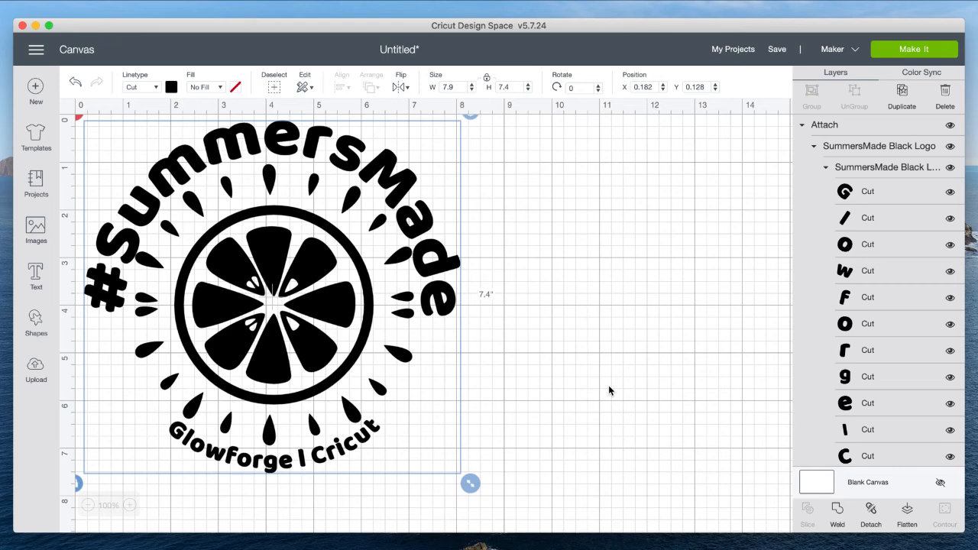
click(910, 57)
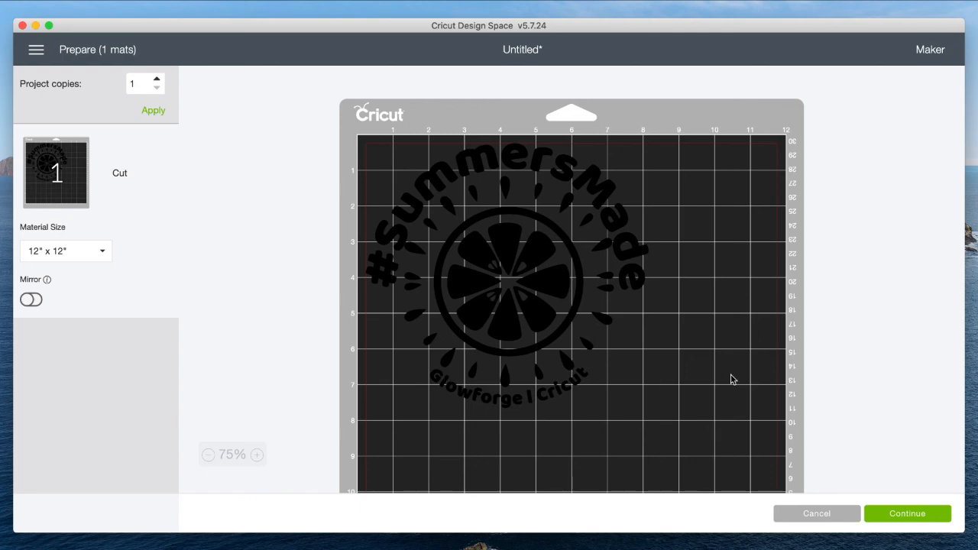
click(890, 514)
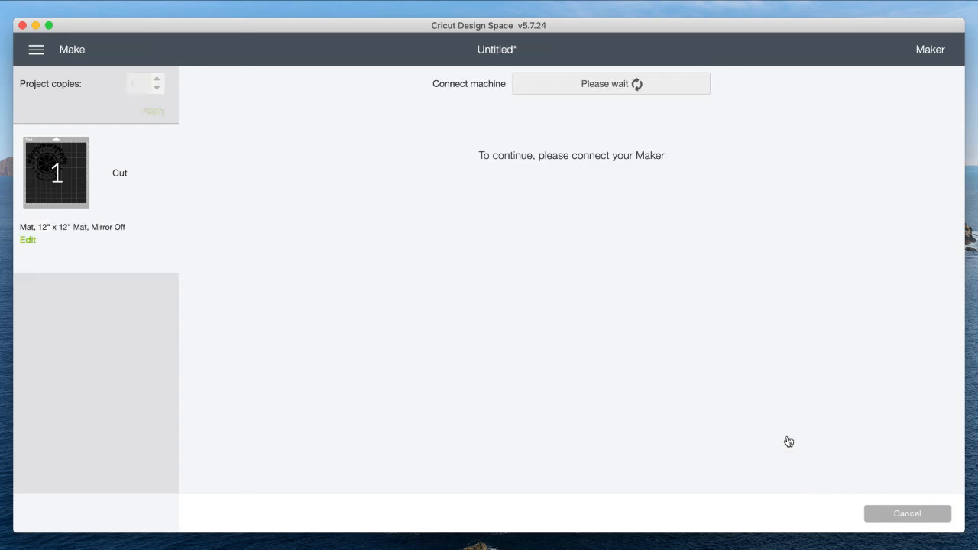